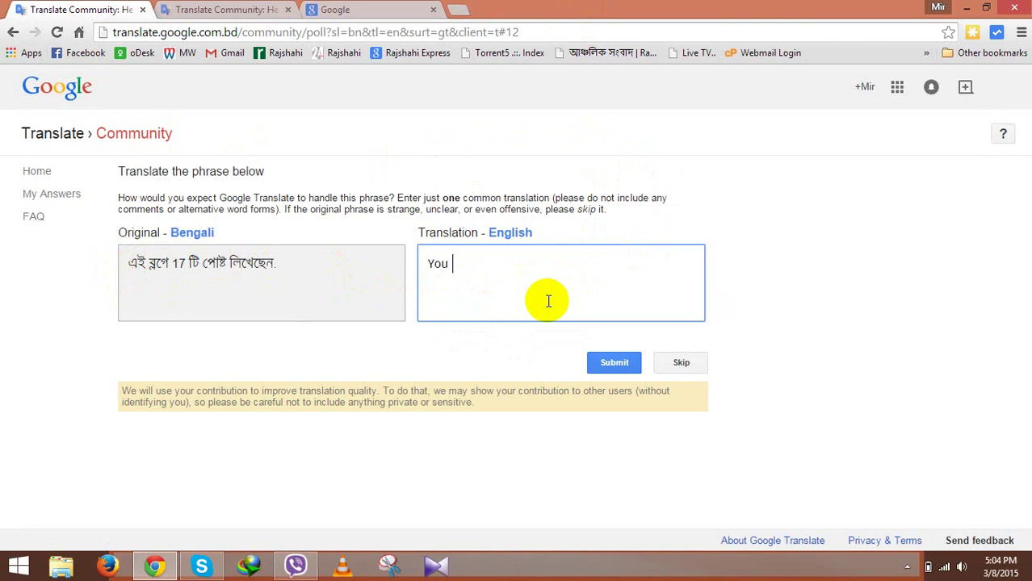
# Translate the Bengali phrase into English as "You have written 17 posts on this blog." and submit it.
pyautogui.write('ritten 17 pos')
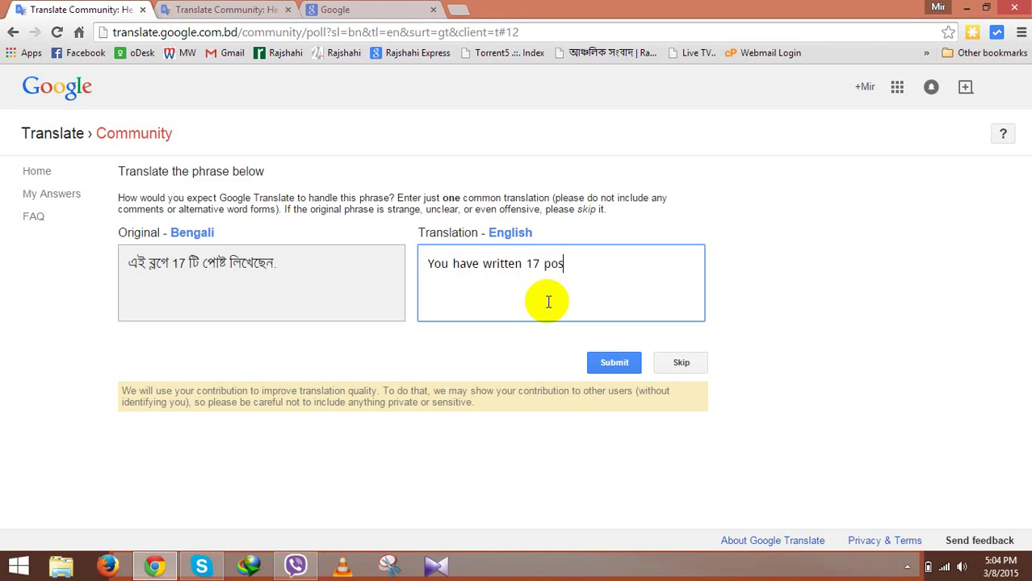
pyautogui.write('ts on this blog.')
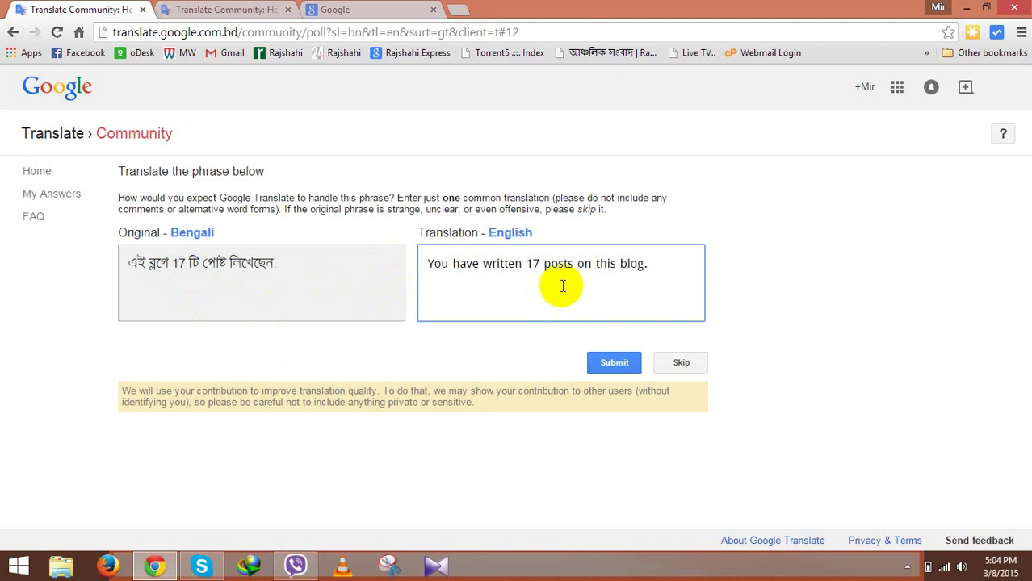
pyautogui.click(608, 363)
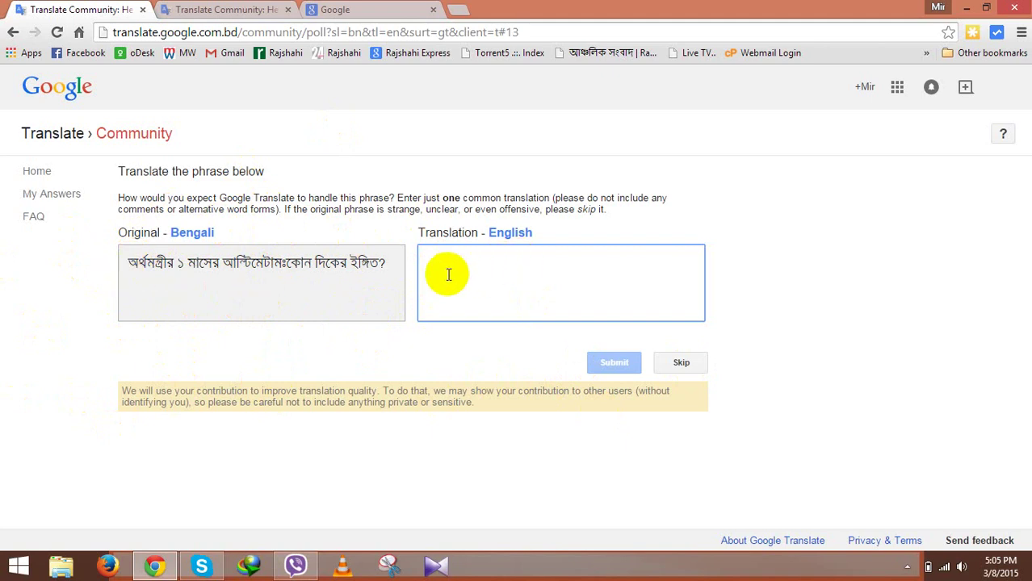
# Go to the English-to-Bengali translation page with the phrase "how long have you been there".
pyautogui.click(377, 9)
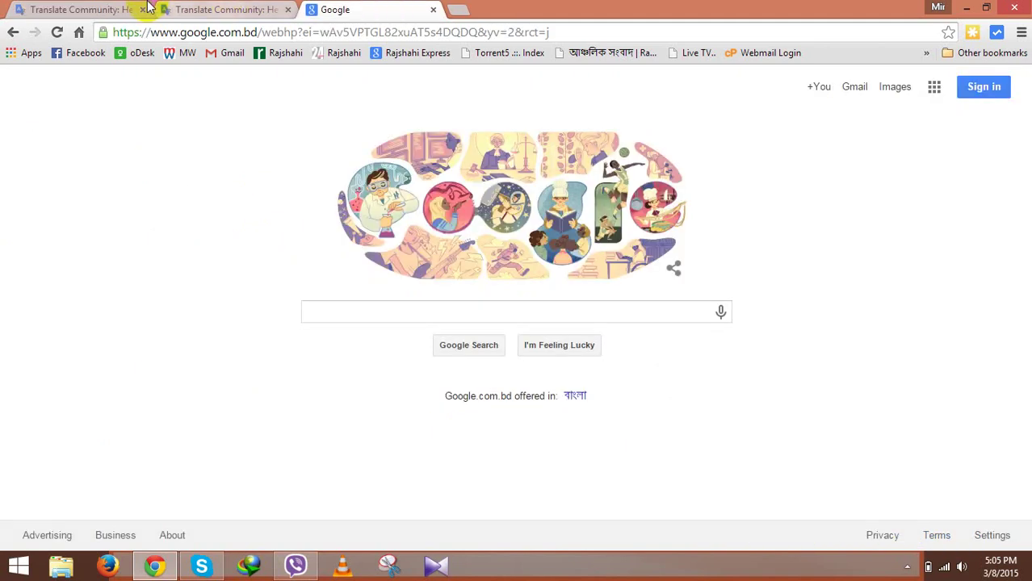
pyautogui.click(185, 9)
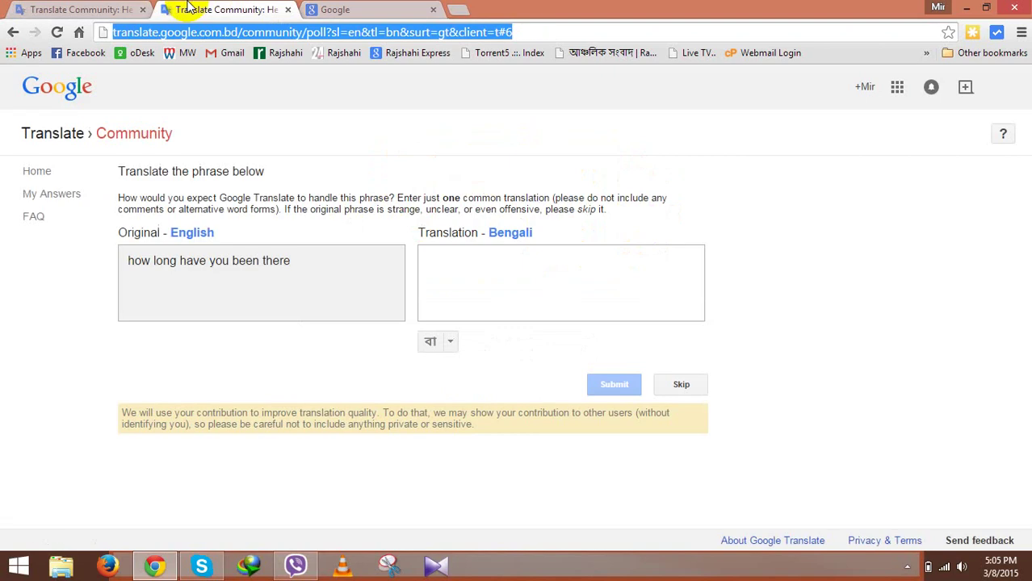
pyautogui.click(77, 8)
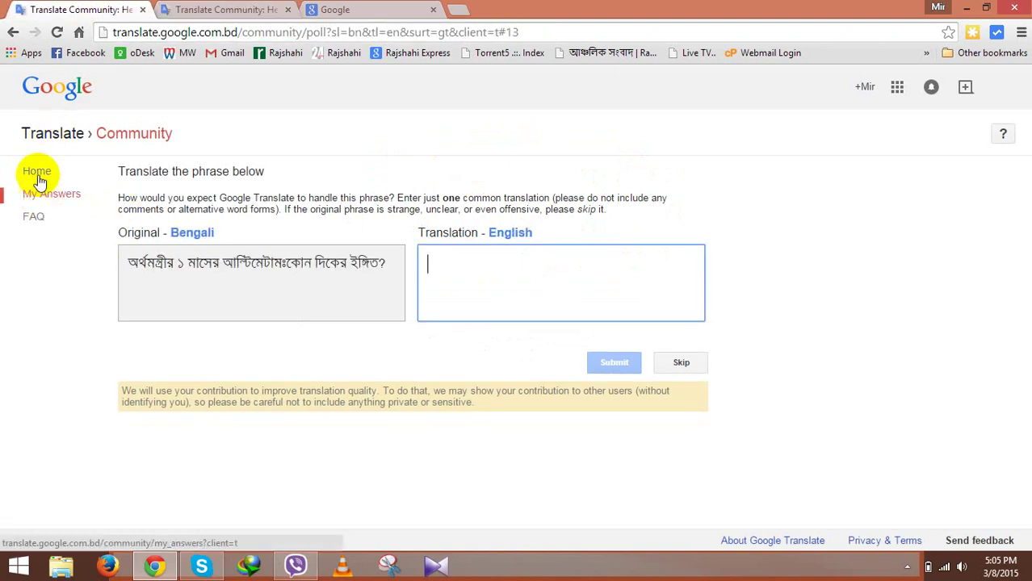
pyautogui.click(37, 174)
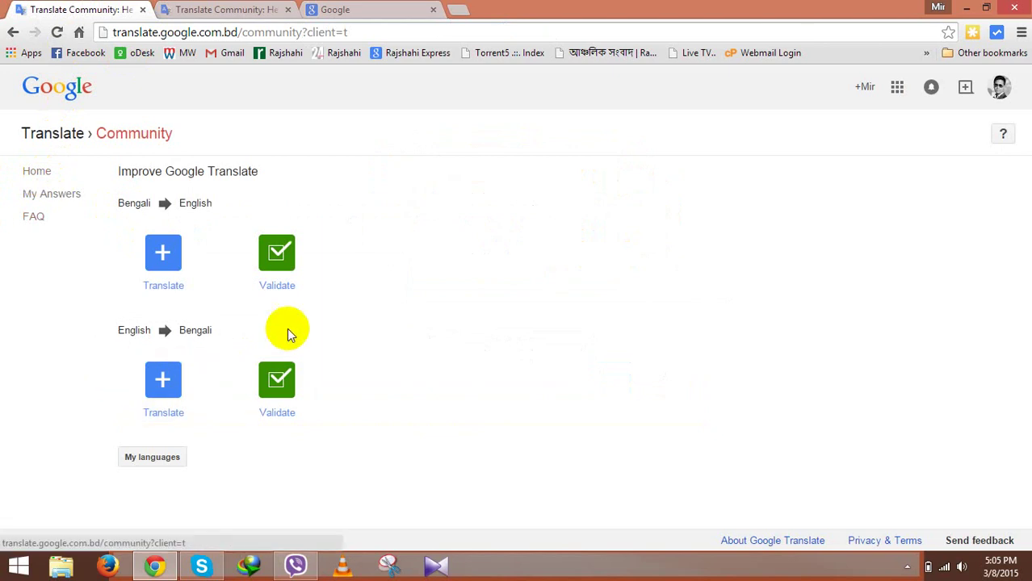
pyautogui.click(158, 377)
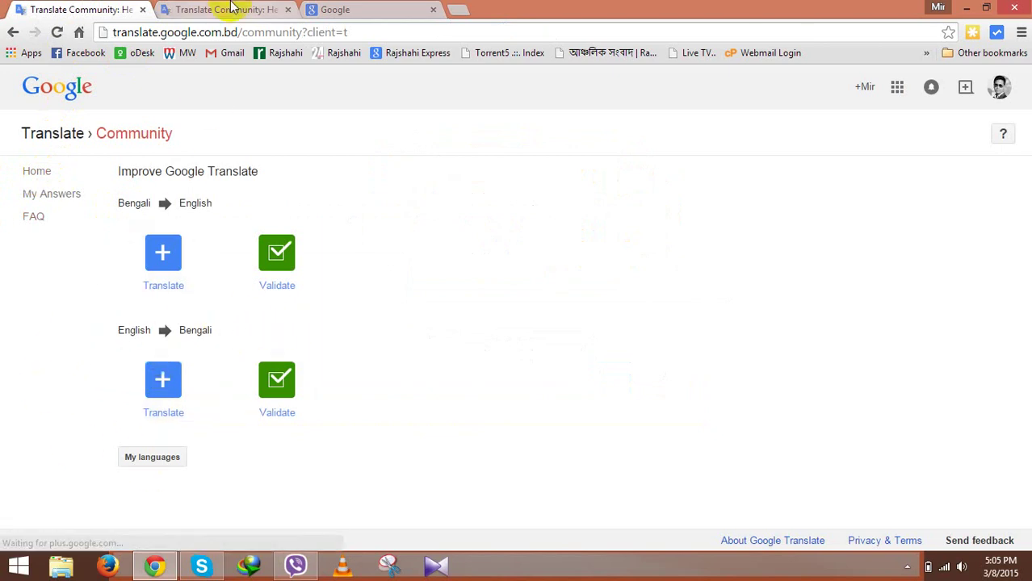
pyautogui.click(230, 32)
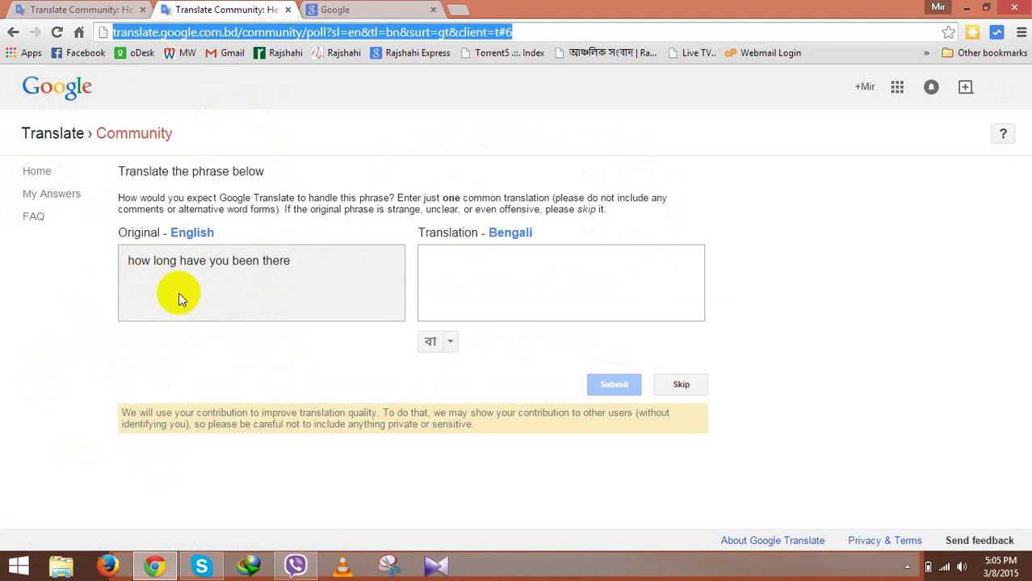
# Enter "আপনি সেখানে কতদিন যাবত ছিলেন" as the Bengali translation of "how long have you been there" and submit it.
pyautogui.click(496, 284)
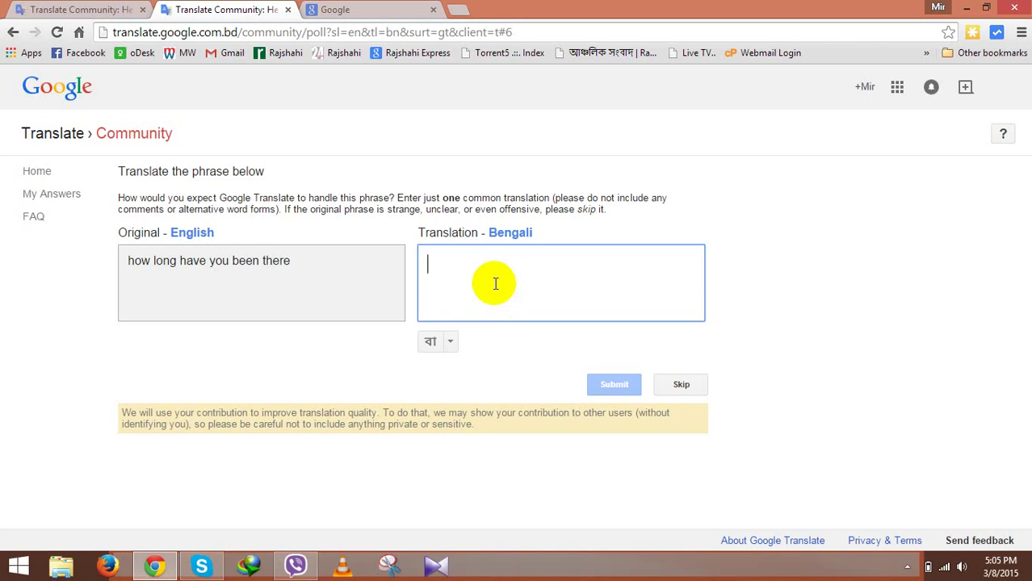
pyautogui.press('F12')
pyautogui.write('apo')
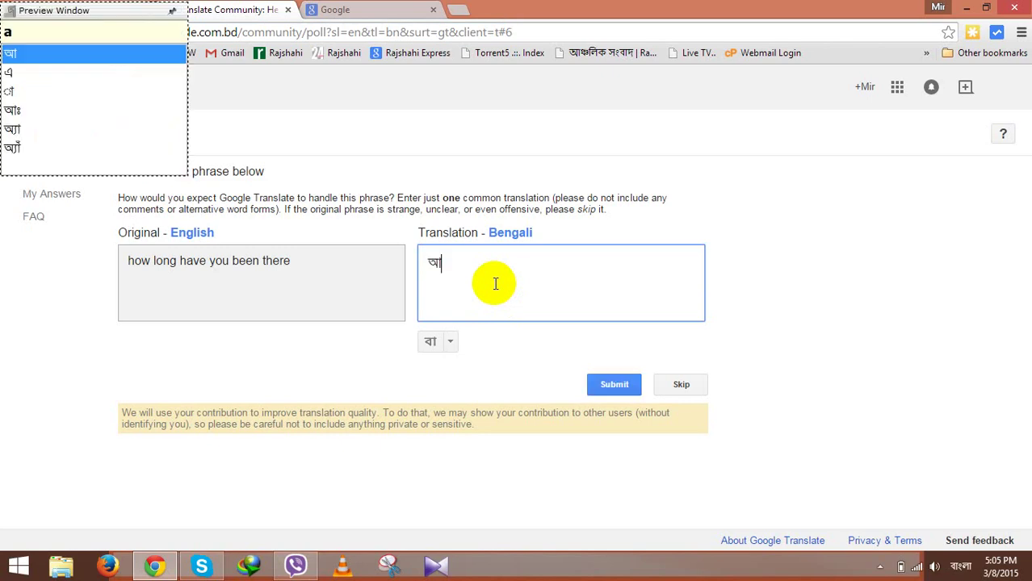
pyautogui.write('ni sekha')
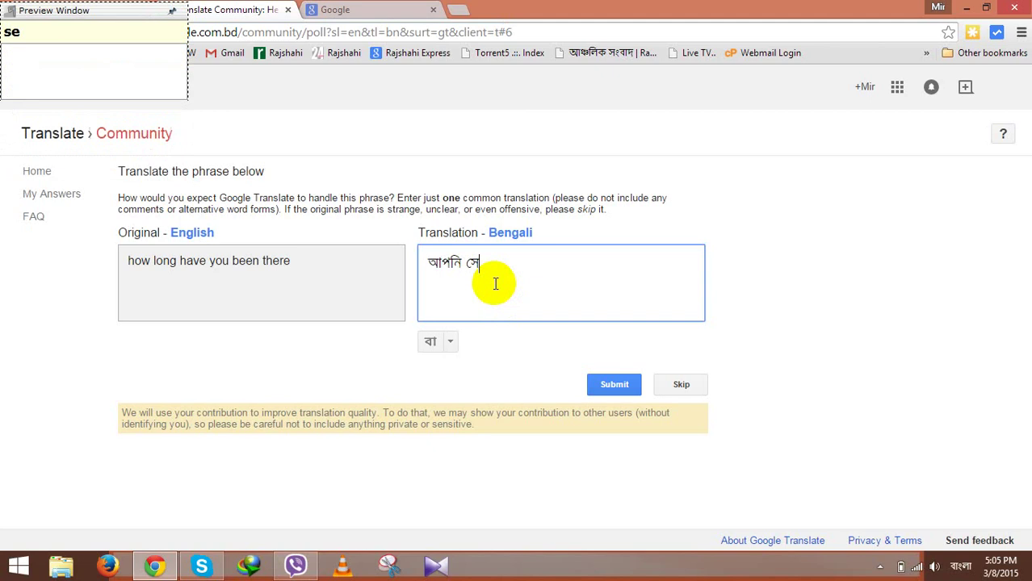
pyautogui.write('ne kotdi')
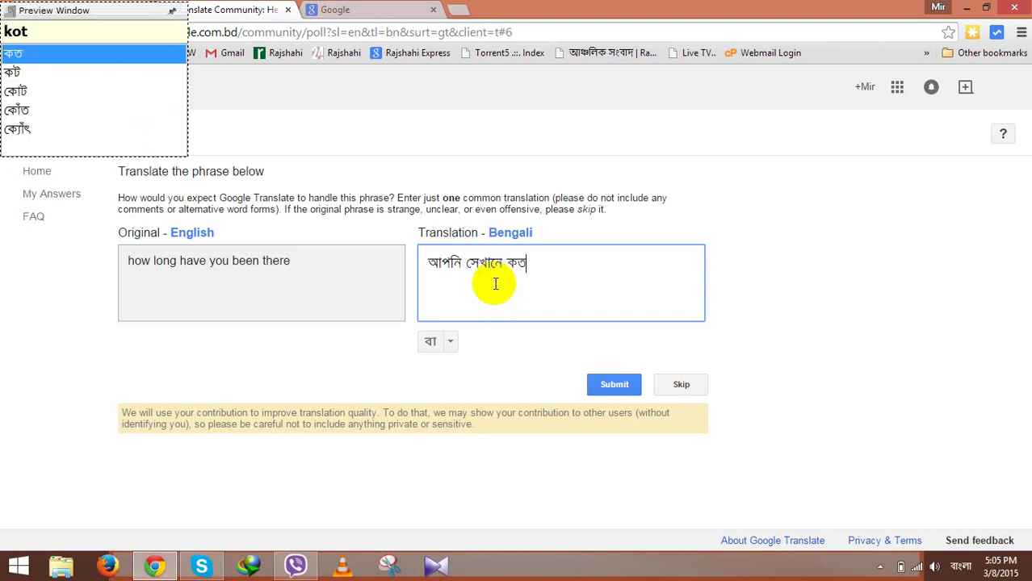
pyautogui.write('n zabo')
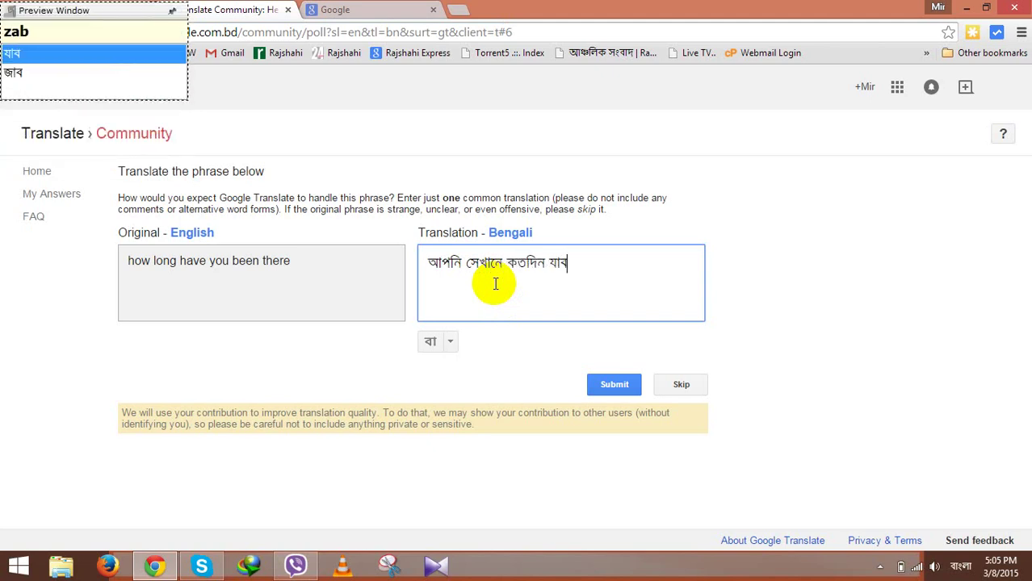
pyautogui.write('t')
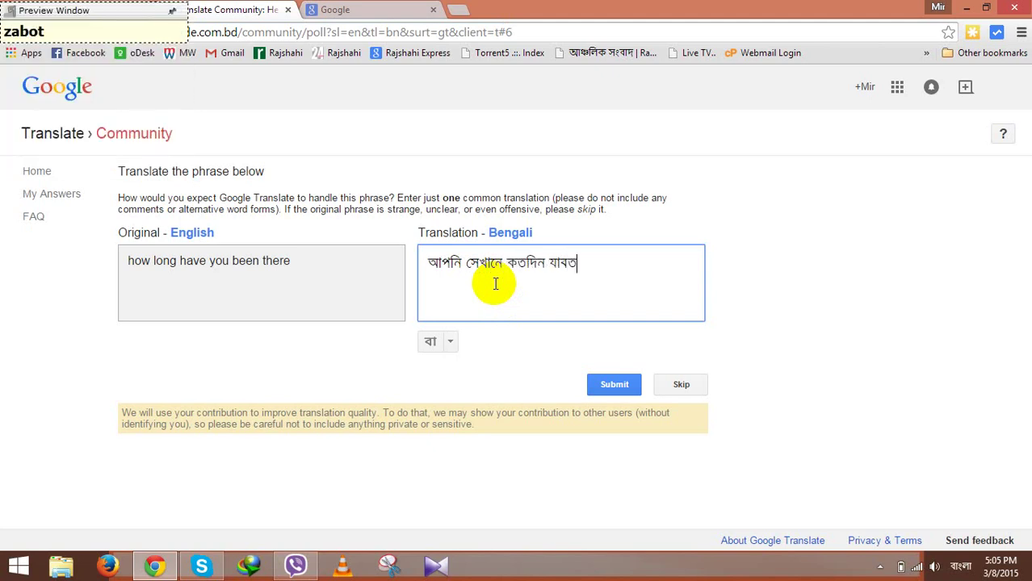
pyautogui.write(' chilen')
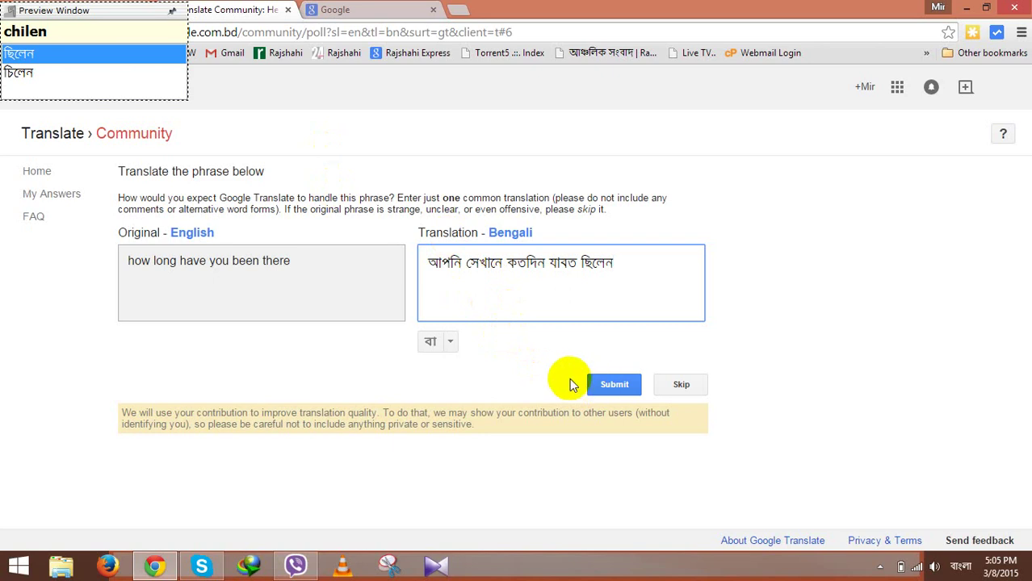
pyautogui.click(602, 385)
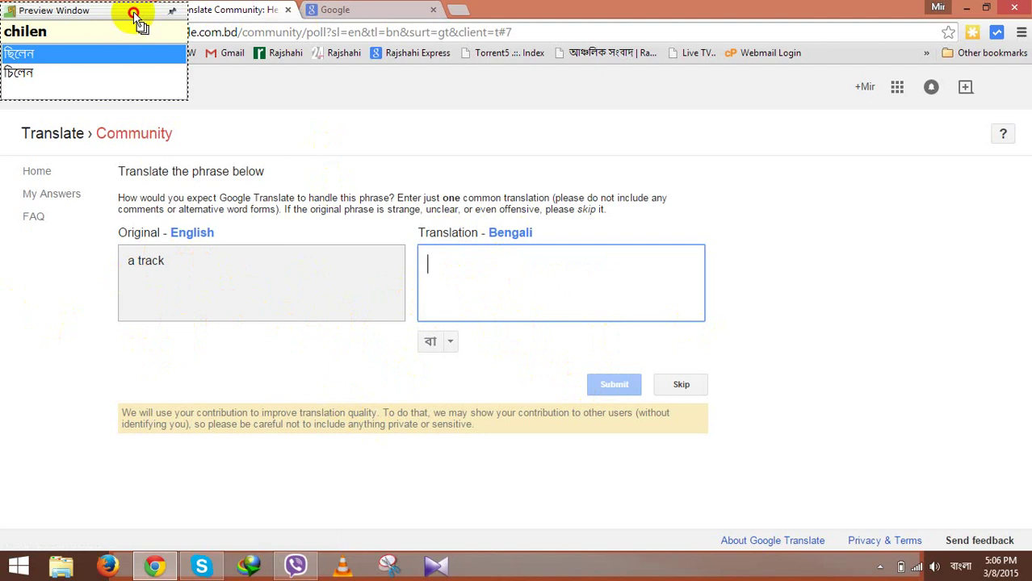
# Move the Bengali typing Preview Window clear of the page tabs and open Bengali-to-English validation from the community home page.
pyautogui.moveTo(137, 24); pyautogui.dragTo(844, 107)
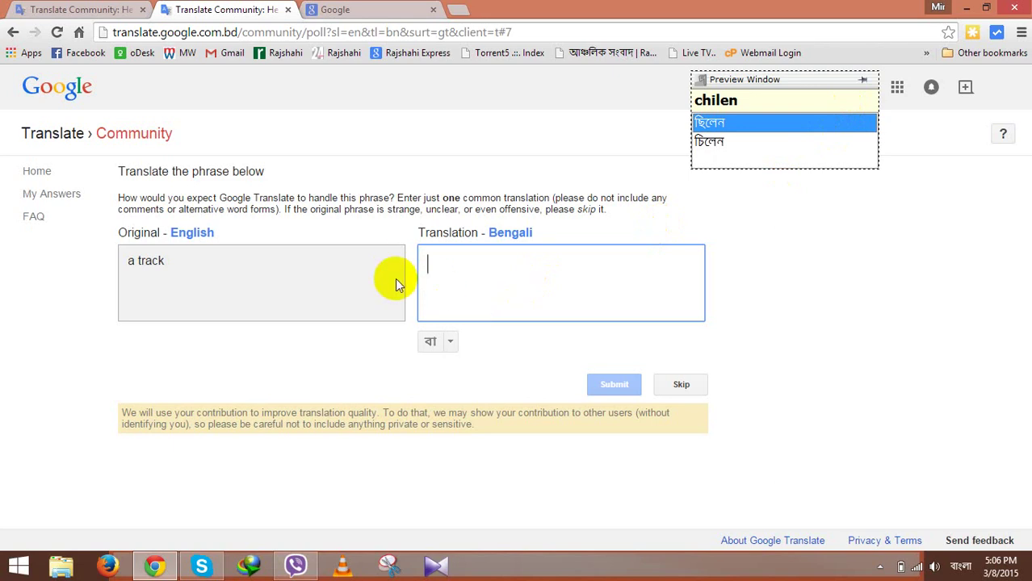
pyautogui.click(34, 175)
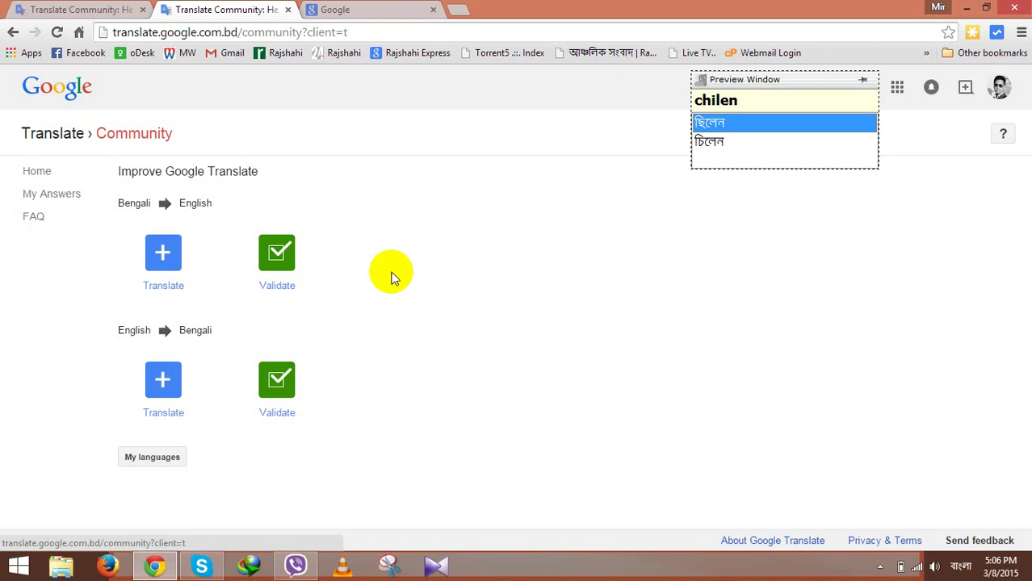
pyautogui.click(285, 275)
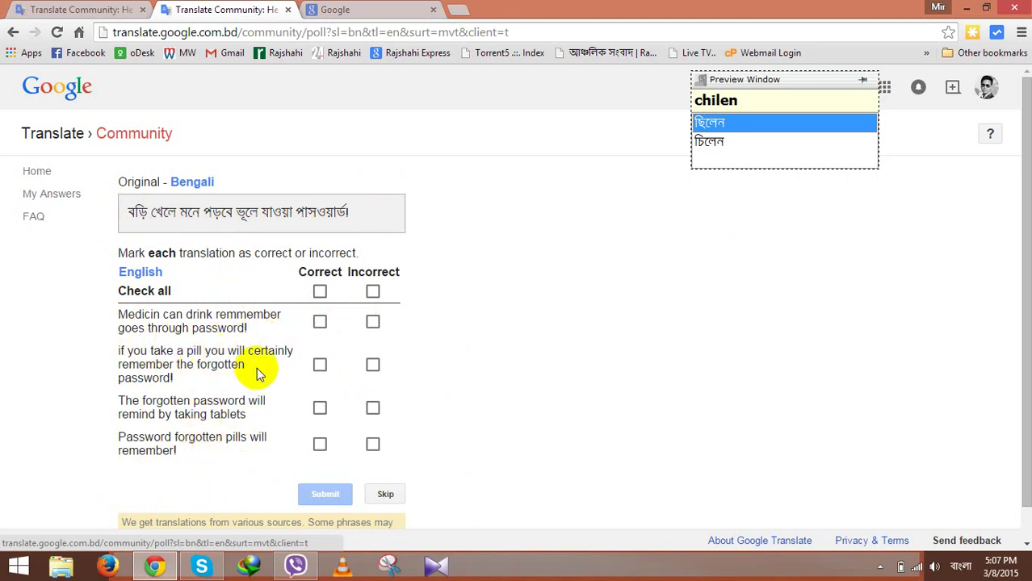
# Mark "if you take a pill you will certainly remember the forgotten password!" correct and the other three translations incorrect, and submit the ratings.
pyautogui.click(320, 368)
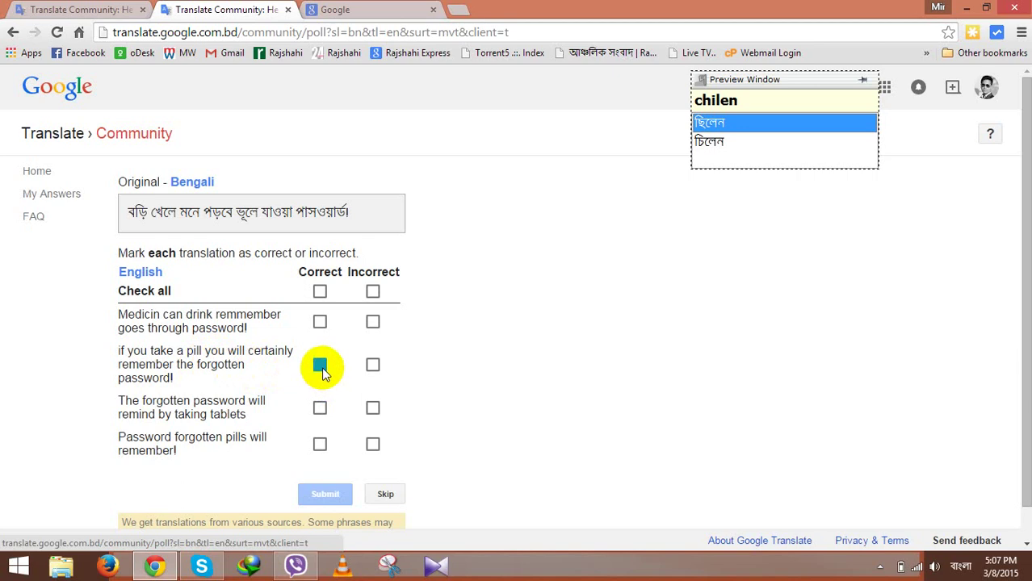
pyautogui.click(372, 323)
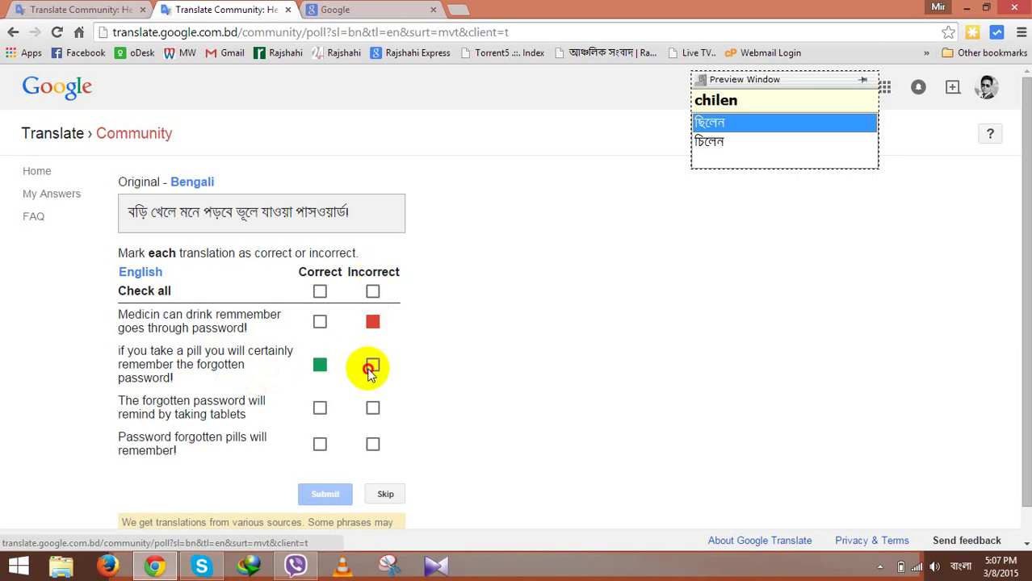
pyautogui.click(372, 366)
pyautogui.click(372, 408)
pyautogui.click(372, 448)
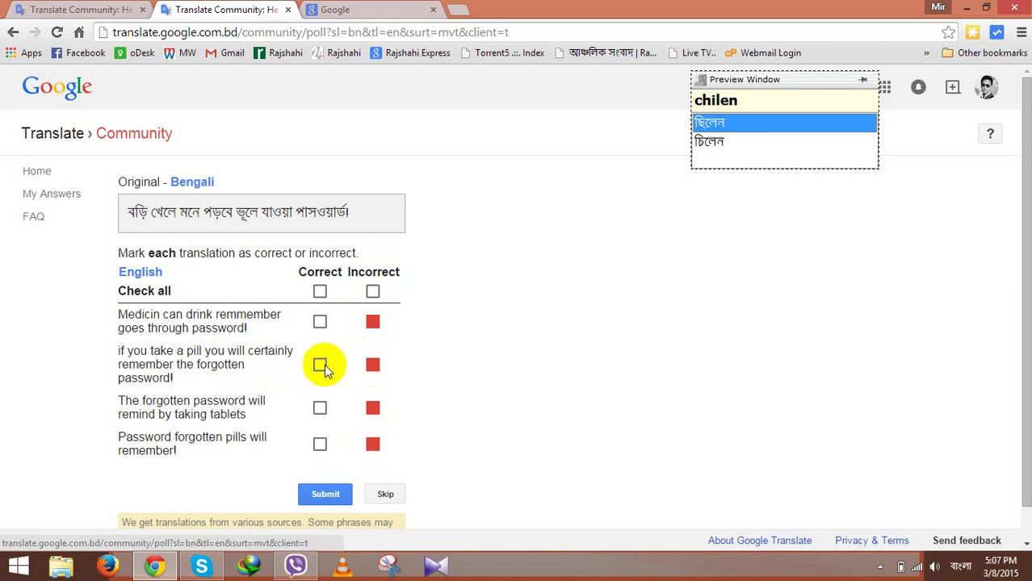
pyautogui.click(320, 365)
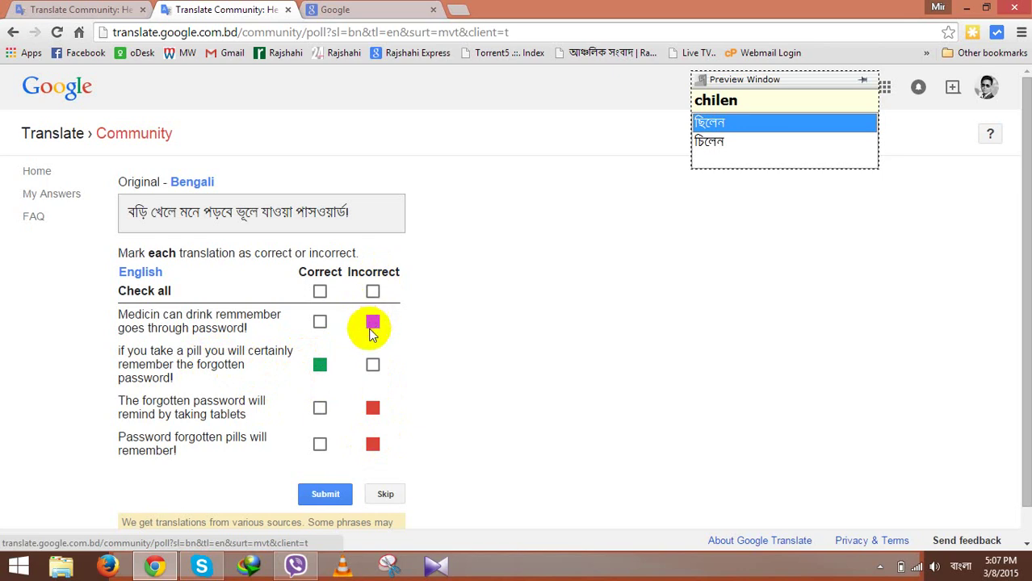
pyautogui.click(372, 407)
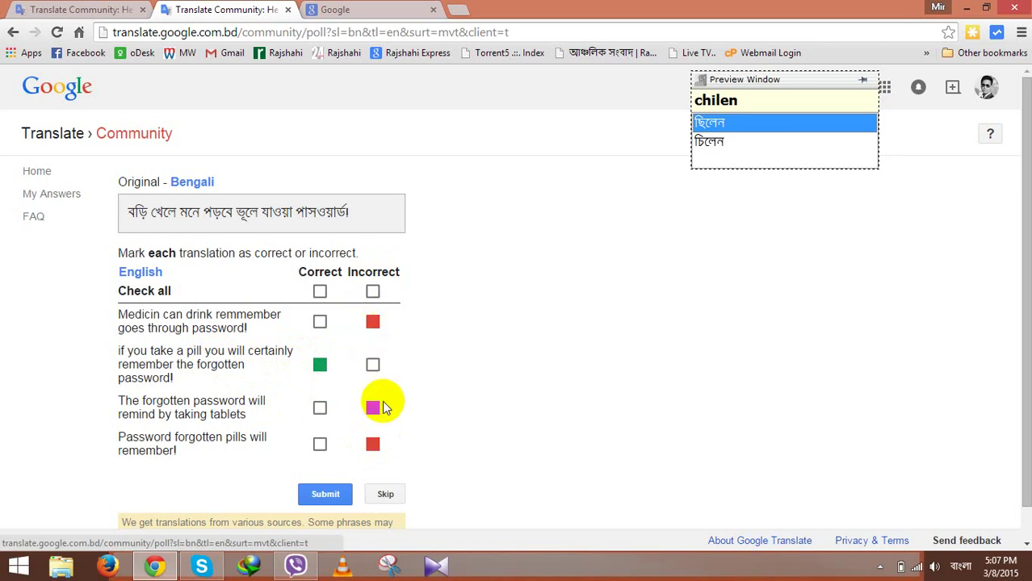
pyautogui.click(326, 494)
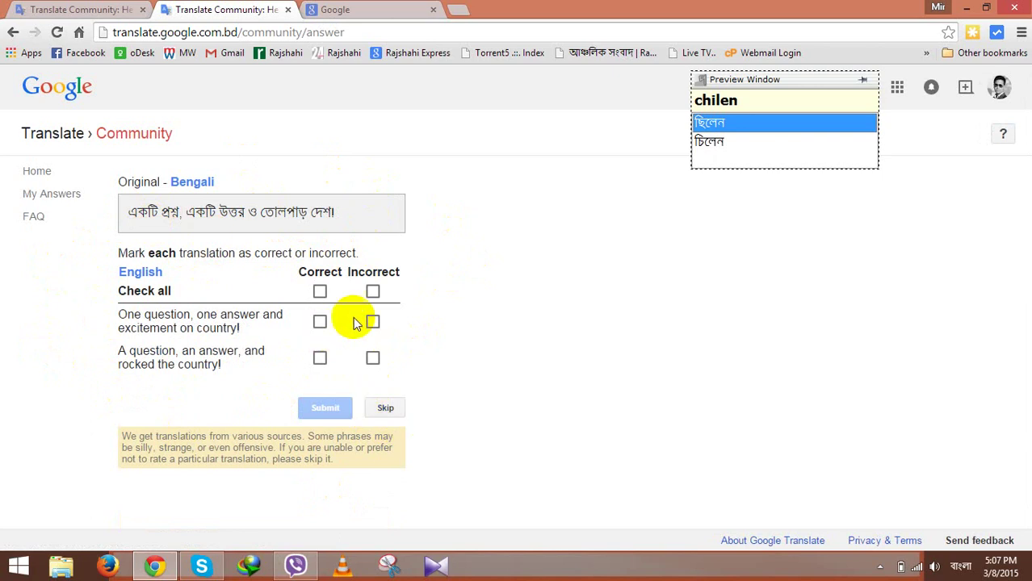
# Return to the community home page and open English-to-Bengali validation.
pyautogui.click(35, 174)
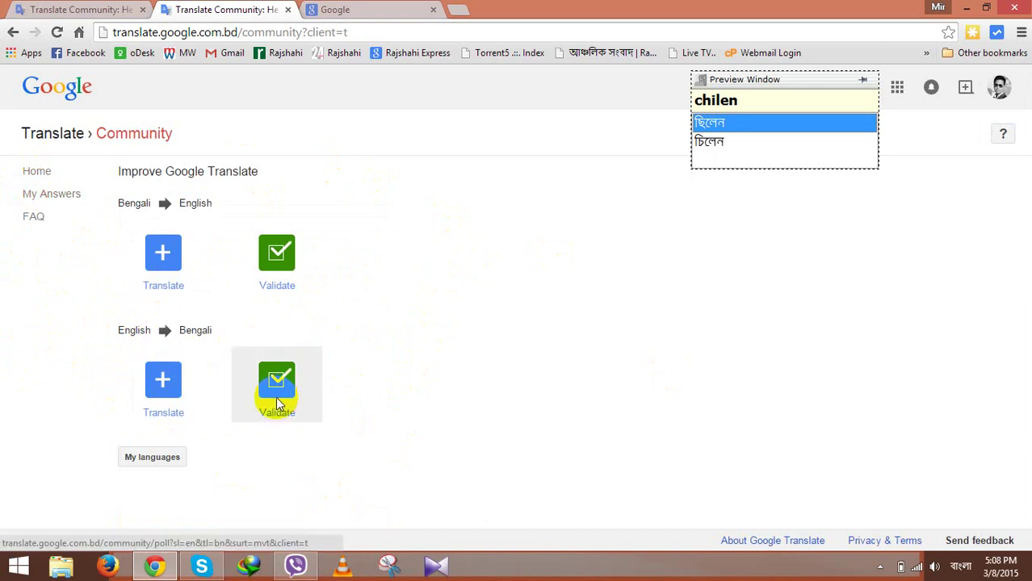
pyautogui.click(277, 404)
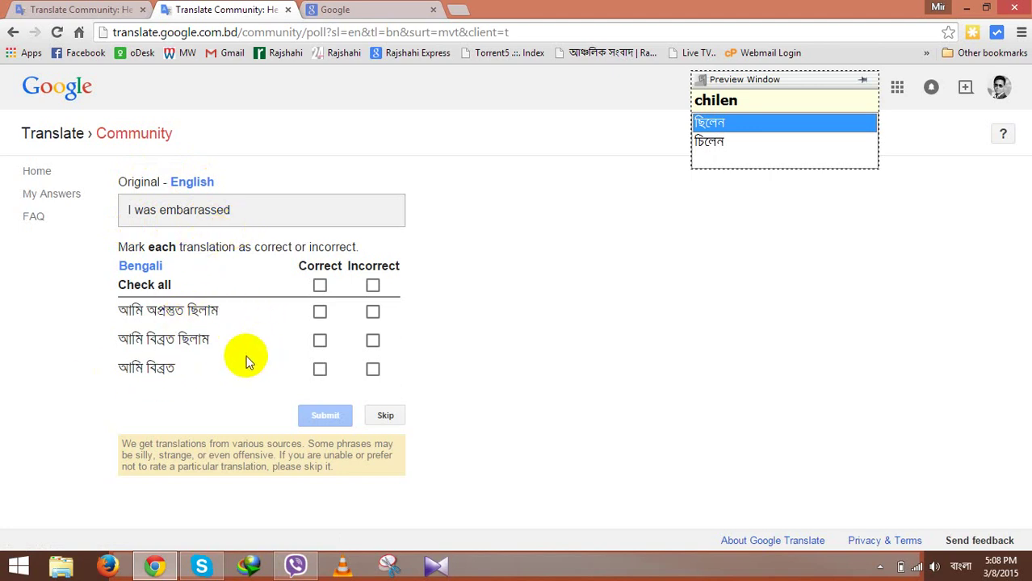
pyautogui.click(260, 372)
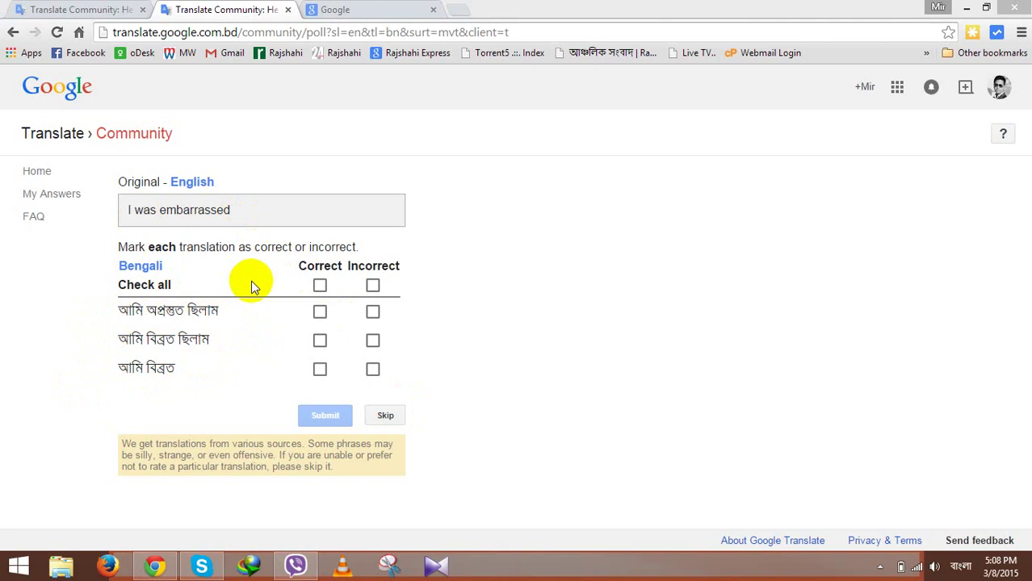
# For "I was embarrassed", mark "আমি বিব্রত ছিলাম" correct and the other two Bengali translations incorrect, and submit the ratings.
pyautogui.click(321, 343)
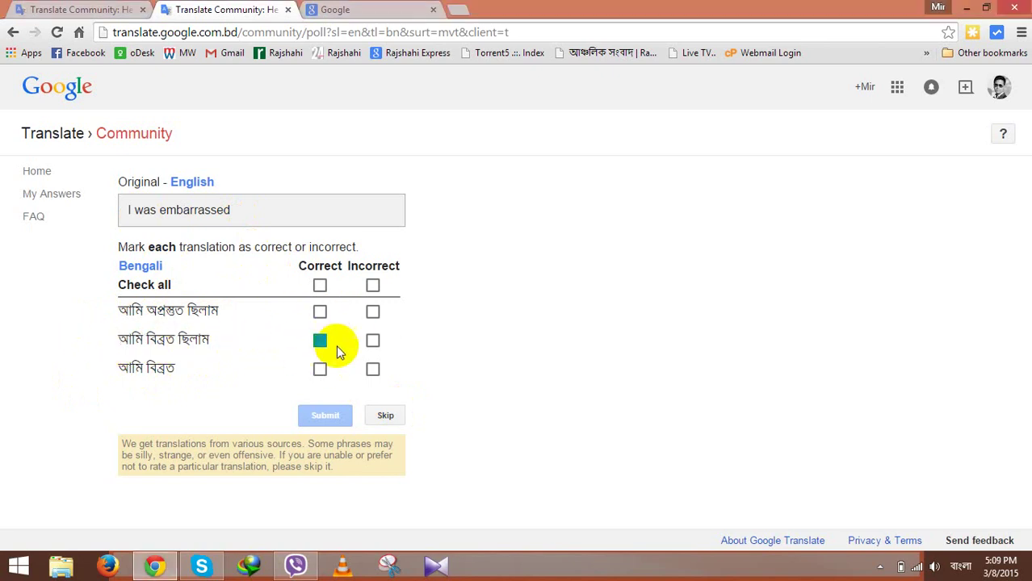
pyautogui.click(371, 314)
pyautogui.click(373, 373)
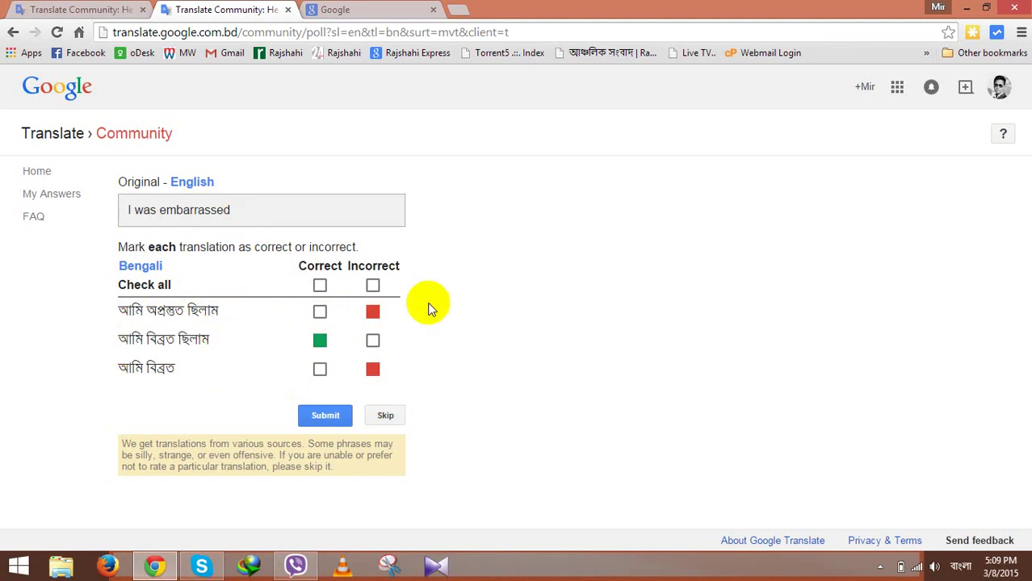
pyautogui.click(327, 420)
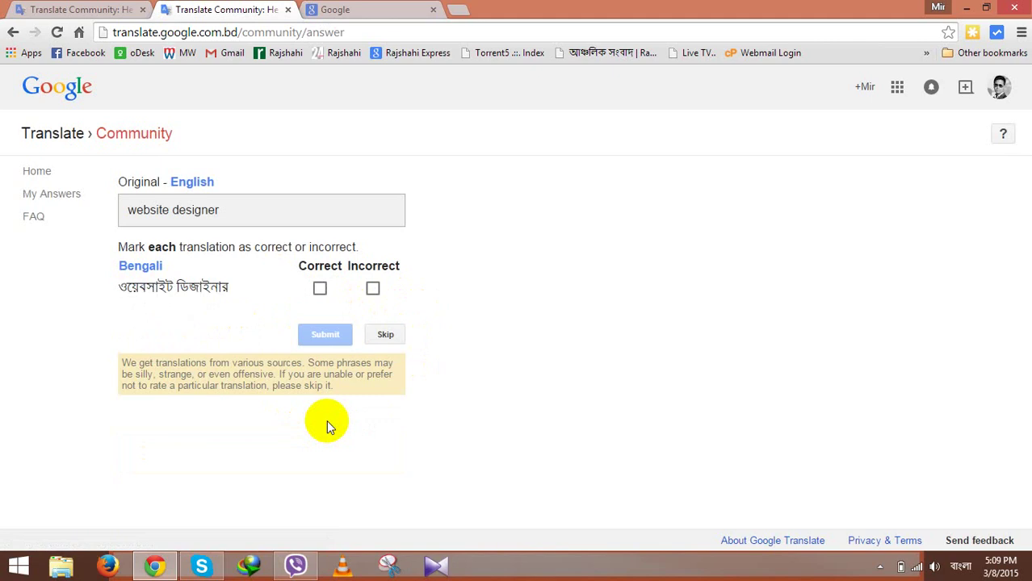
# Return to the community home page and open the My Answers page.
pyautogui.click(38, 173)
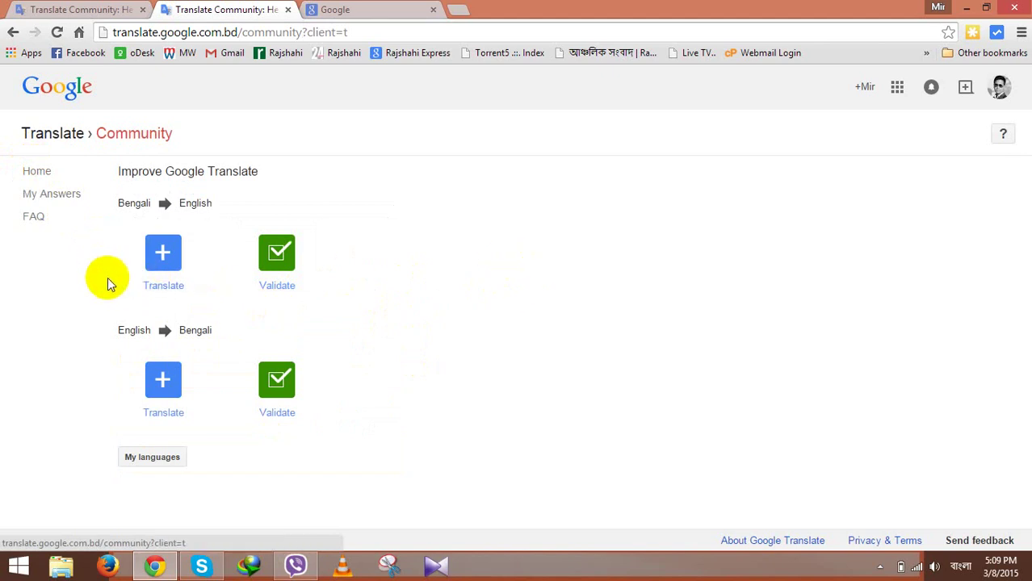
pyautogui.click(44, 201)
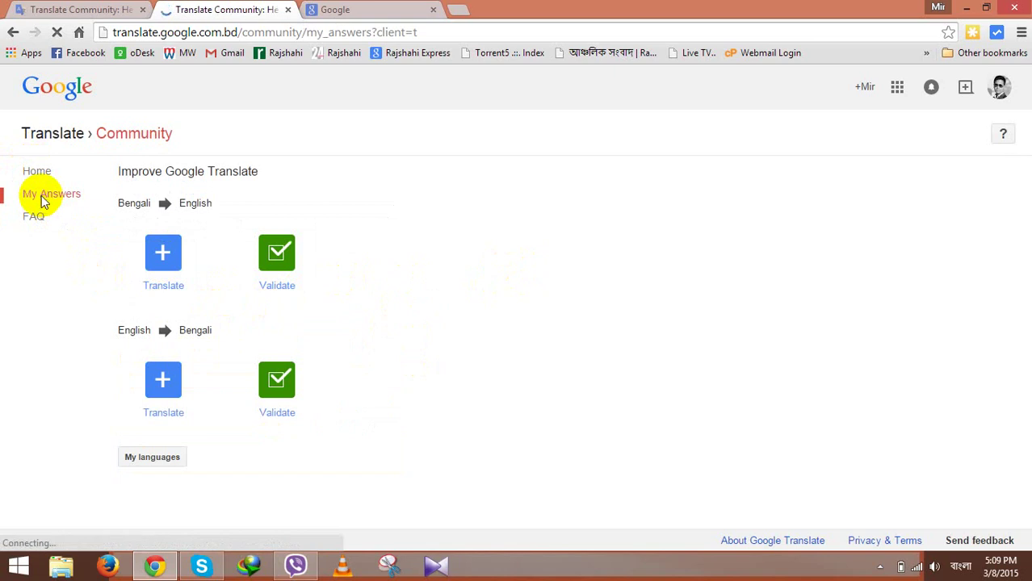